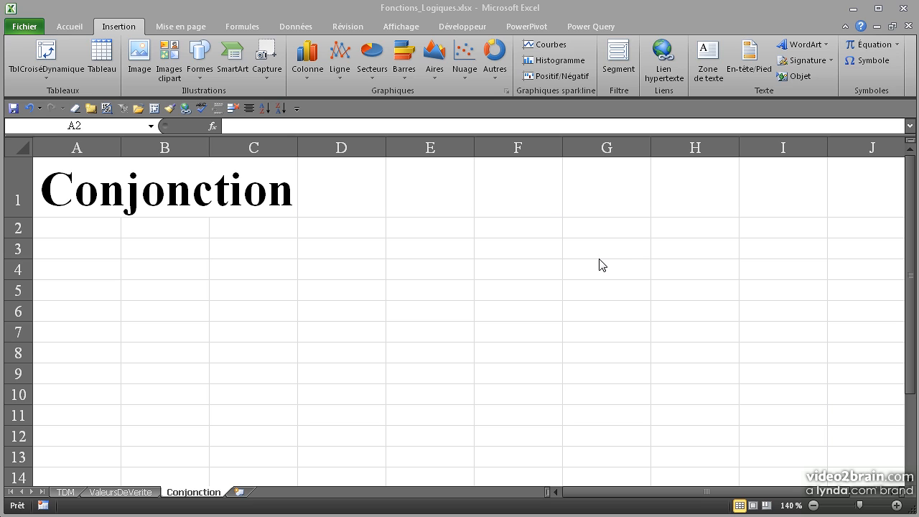
# - Enter the column header "A" in cell A3 and center it horizontally
pyautogui.click(113, 240)
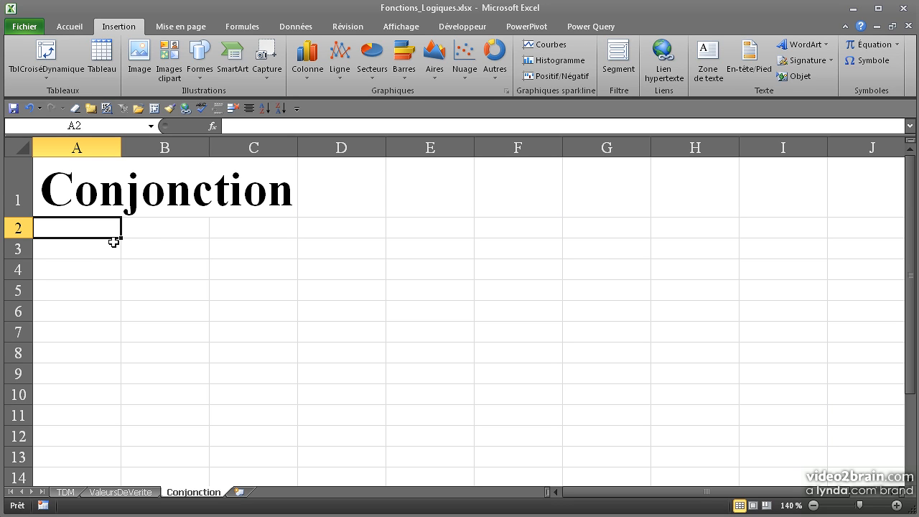
pyautogui.click(113, 250)
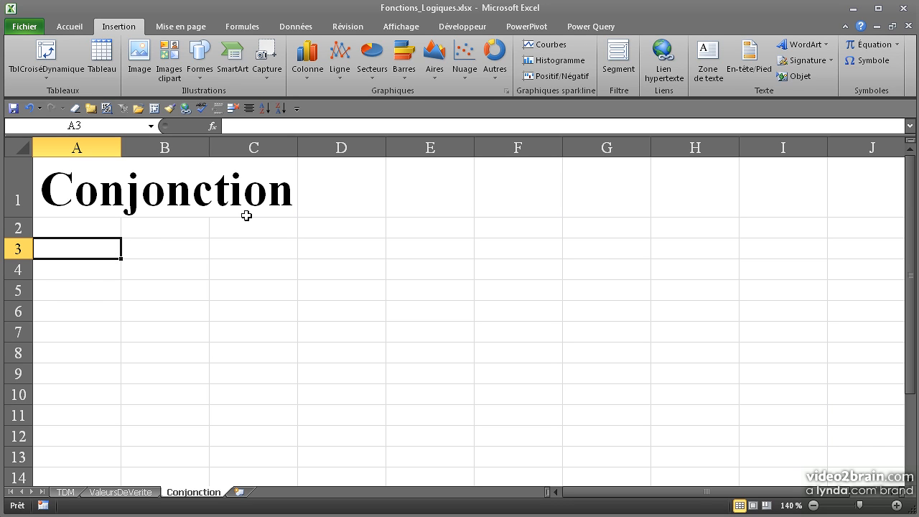
pyautogui.write('A')
pyautogui.press('Return')
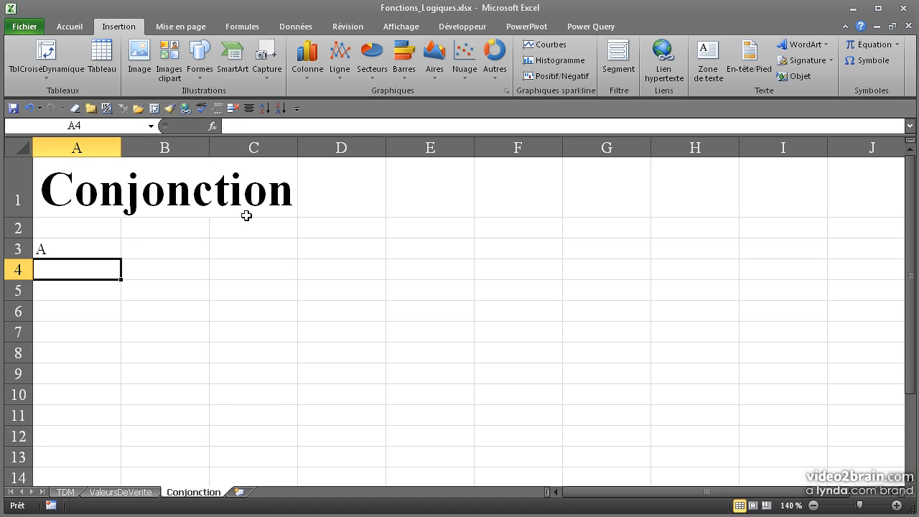
pyautogui.click(96, 252)
pyautogui.click(70, 27)
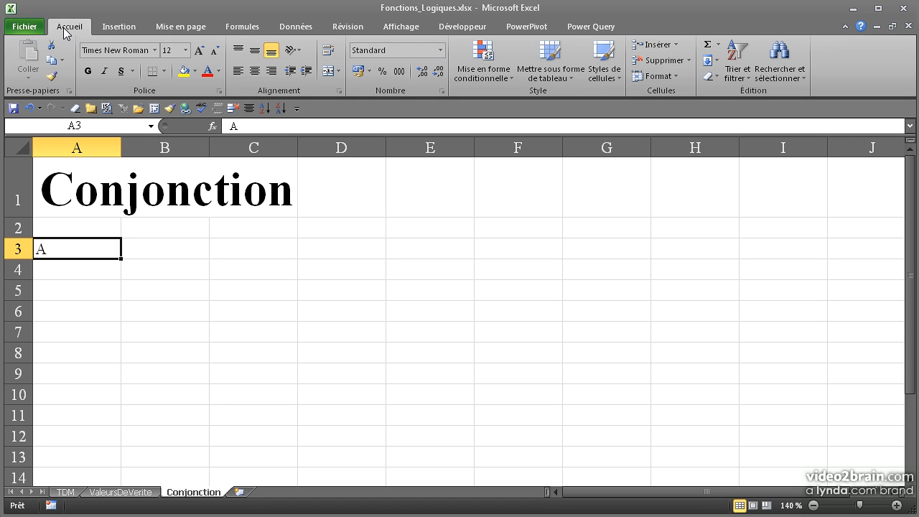
pyautogui.click(255, 70)
# - Enter the column header "B" in cell B3 and center it horizontally
pyautogui.click(179, 246)
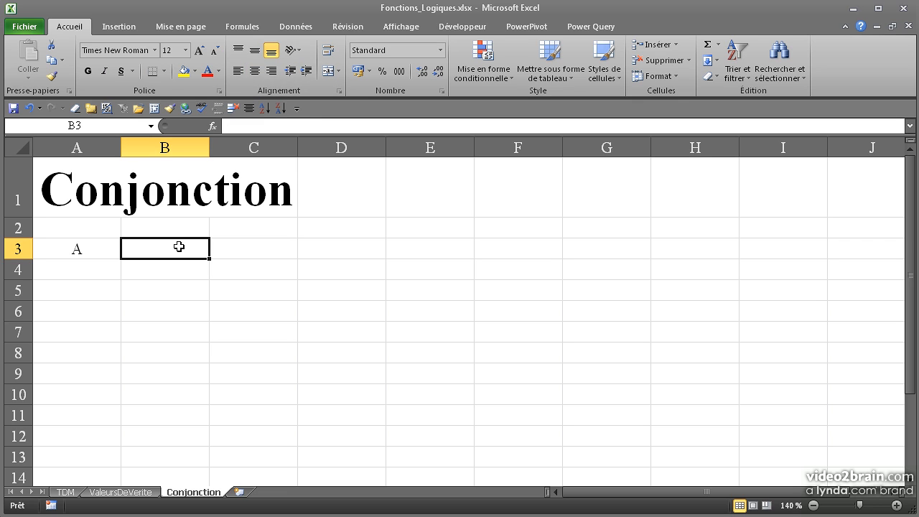
pyautogui.write('B')
pyautogui.press('Return')
pyautogui.click(178, 247)
pyautogui.click(254, 70)
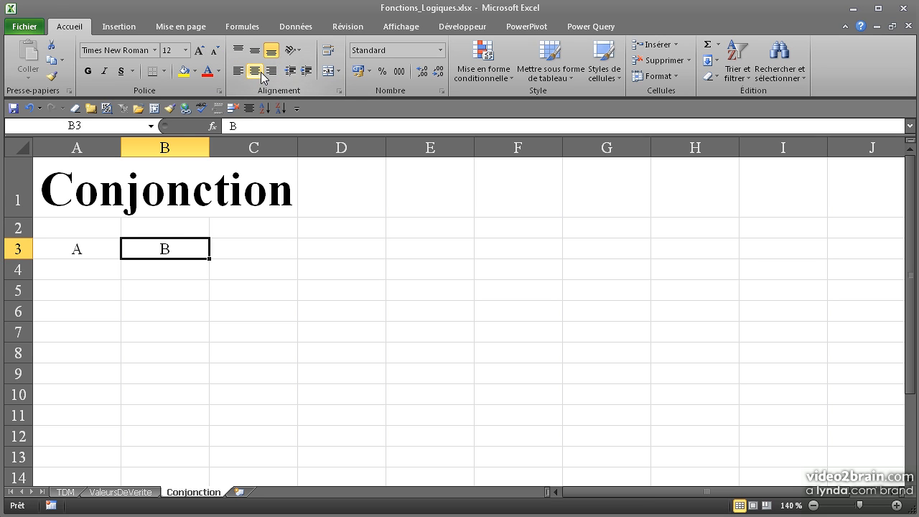
# - Enter the column header "A et B" in cell C3
pyautogui.click(249, 252)
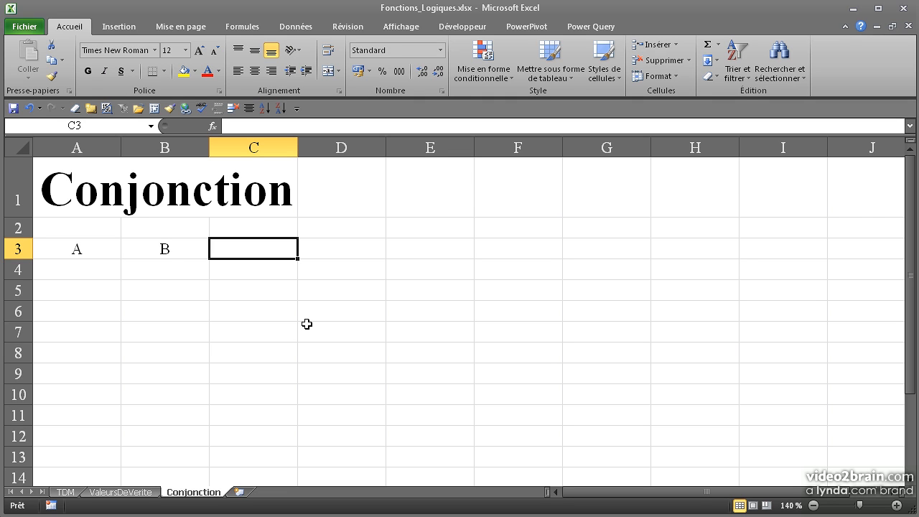
pyautogui.write('A et B')
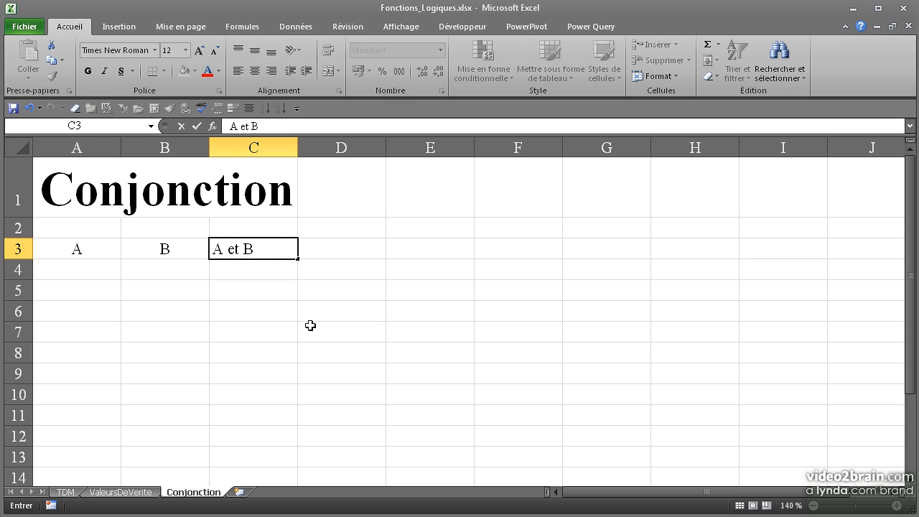
pyautogui.press('Return')
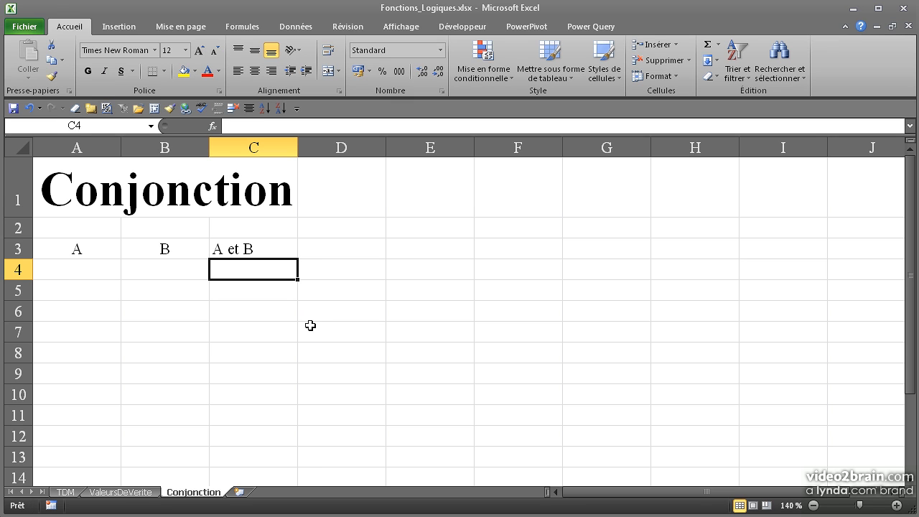
# - Enter the logical value VRAI in both A4 and B4 as the first truth-table row
pyautogui.click(96, 272)
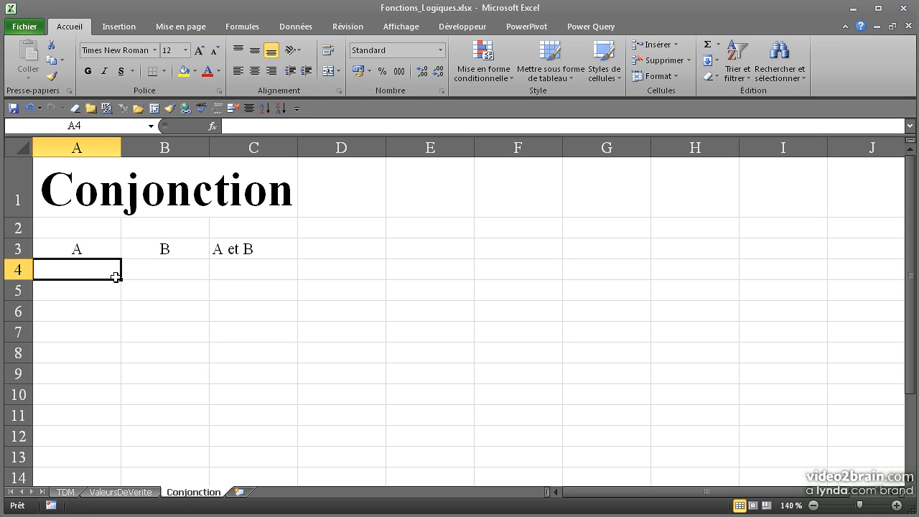
pyautogui.write('VRA')
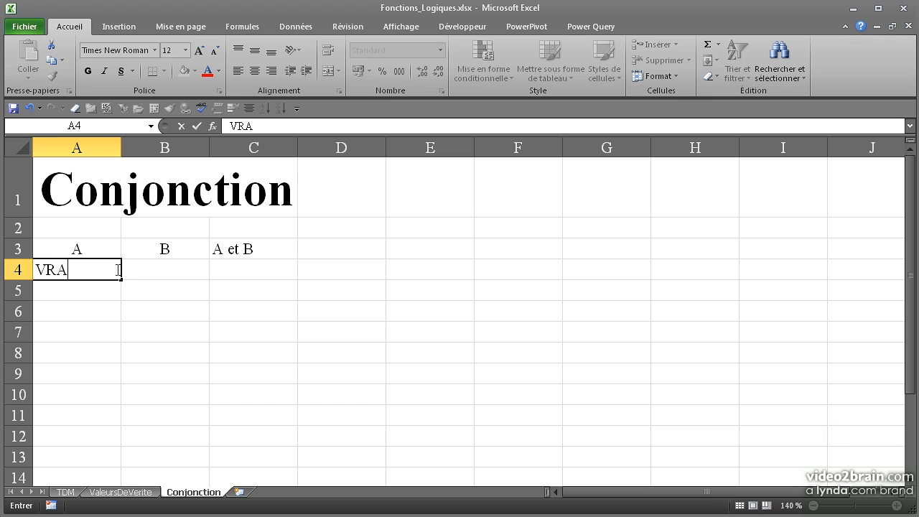
pyautogui.write('I')
pyautogui.press('Tab')
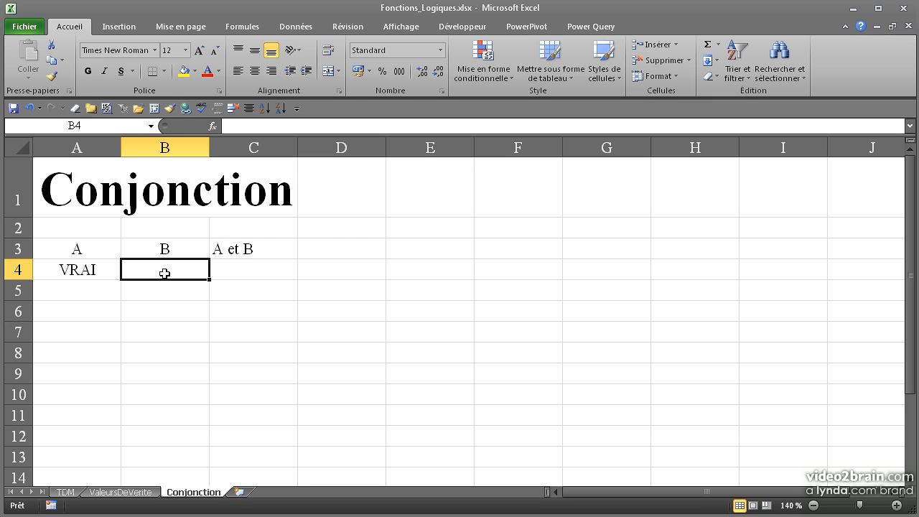
pyautogui.write('VRAI')
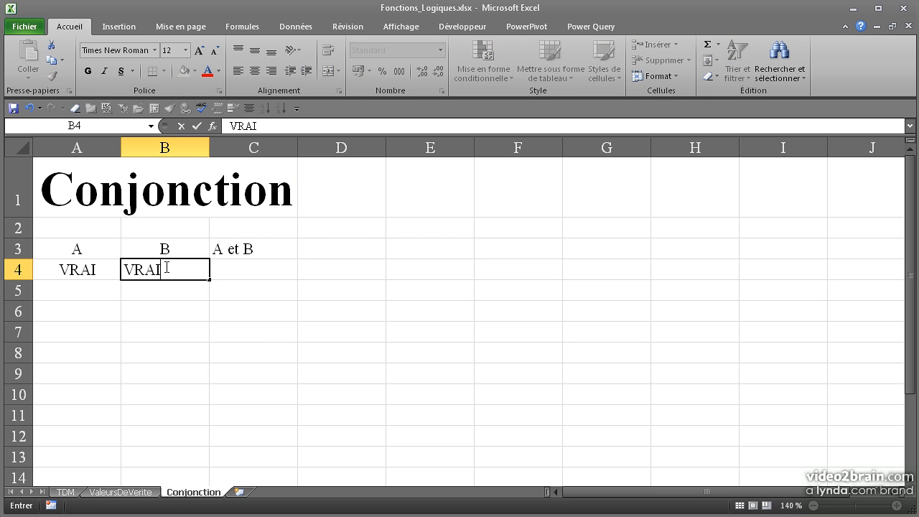
pyautogui.press('Tab')
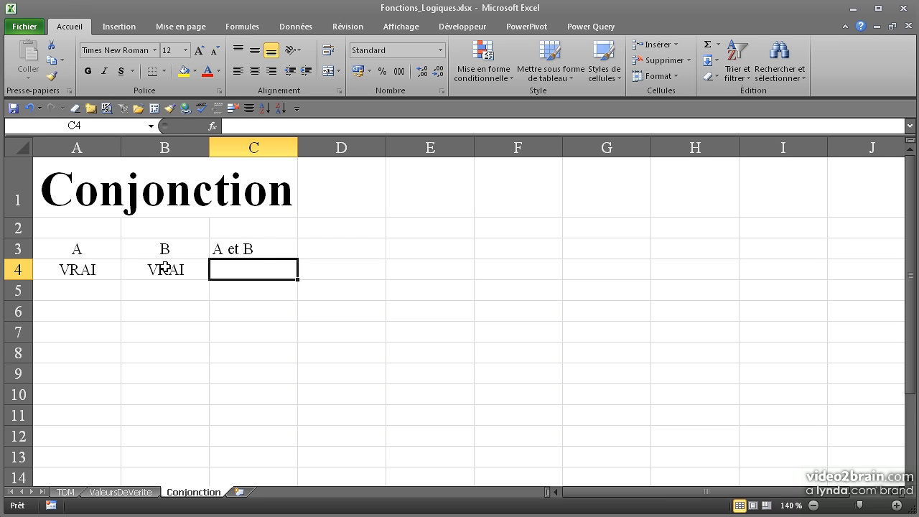
# - Calculate the conjunction in C4 as a product with the formula =A4*B4
pyautogui.write('=')
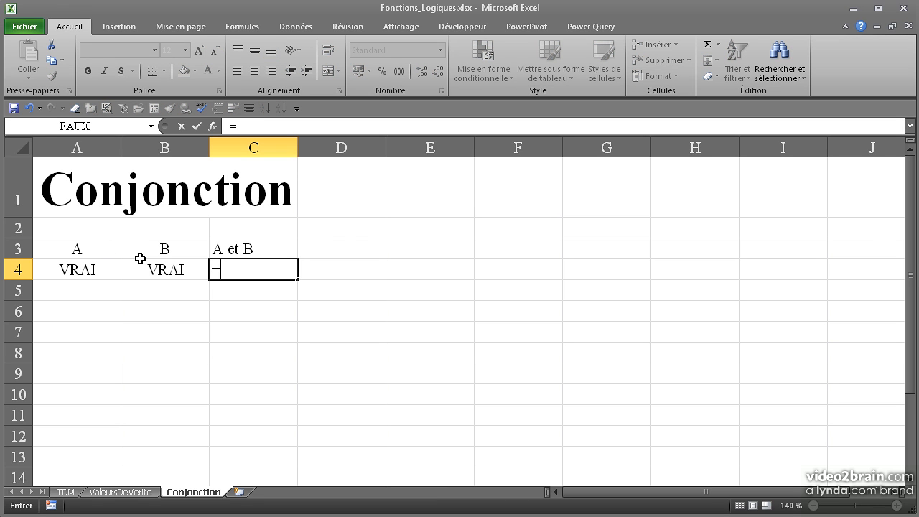
pyautogui.click(103, 270)
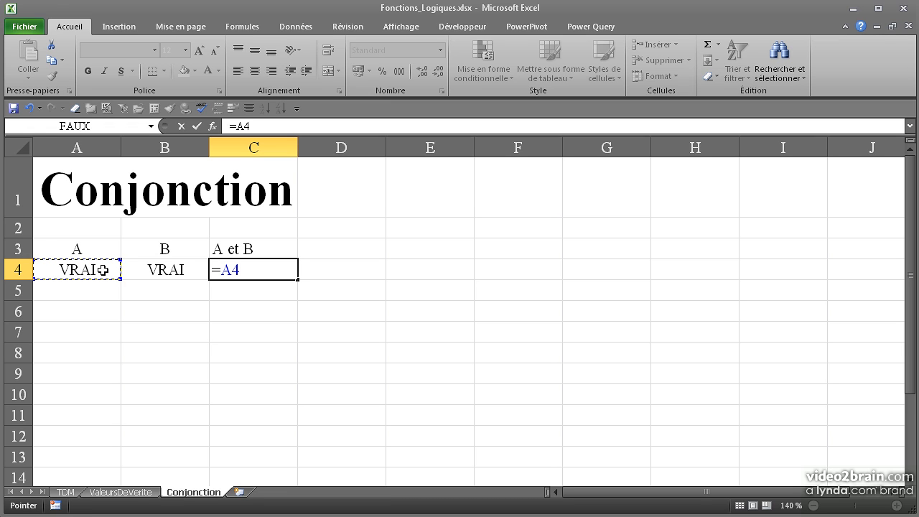
pyautogui.write('*')
pyautogui.click(137, 270)
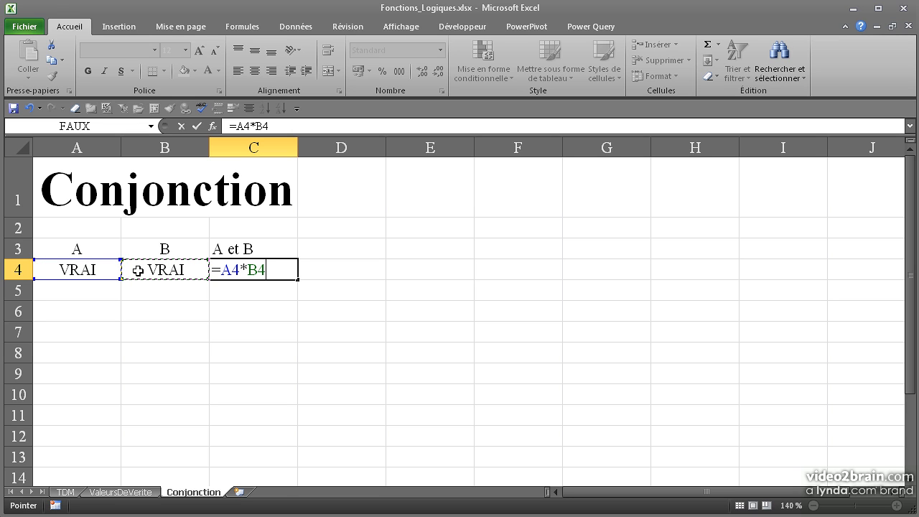
pyautogui.press('Return')
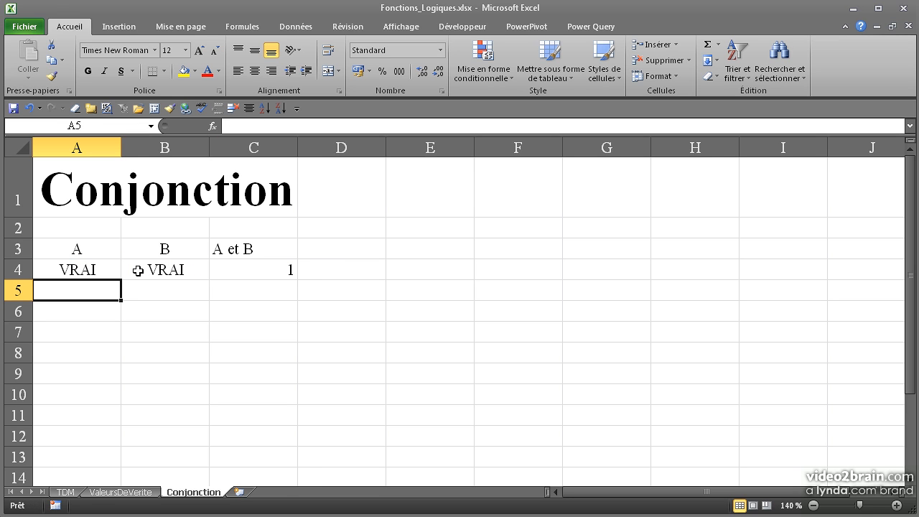
pyautogui.click(236, 269)
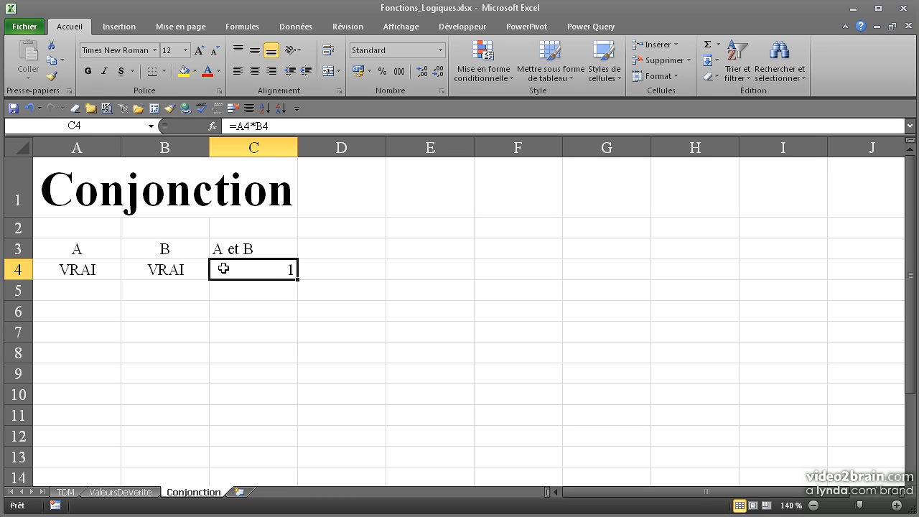
# - Enter the column header "Syntaxe Excel" in cell D3
pyautogui.click(321, 254)
pyautogui.write('S')
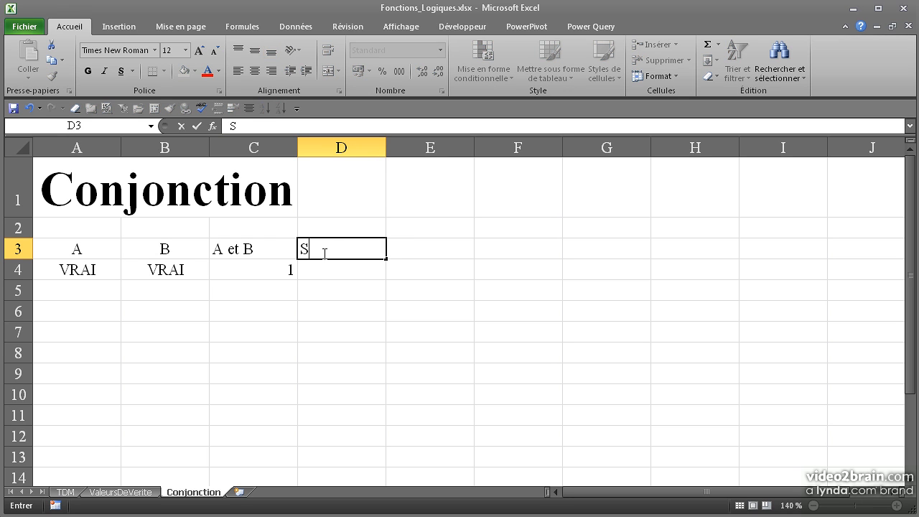
pyautogui.write('yntaxe E')
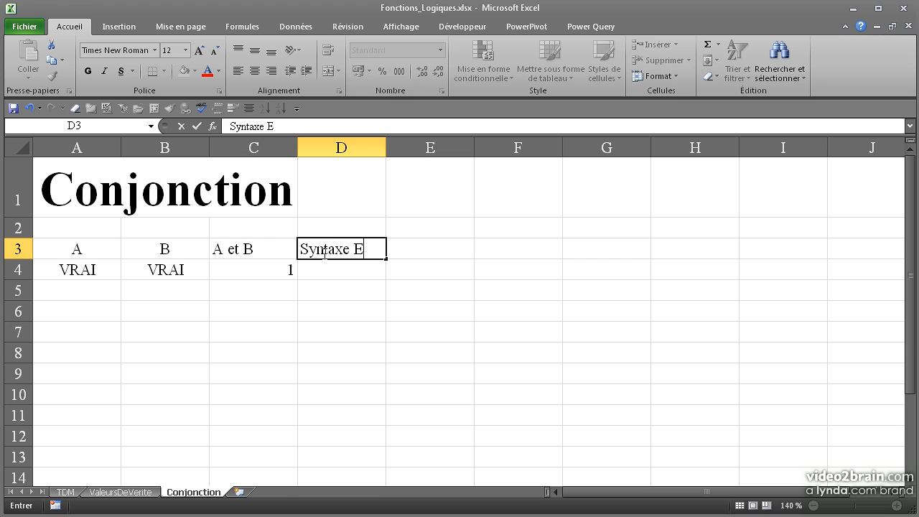
pyautogui.write('xcel')
pyautogui.press('Return')
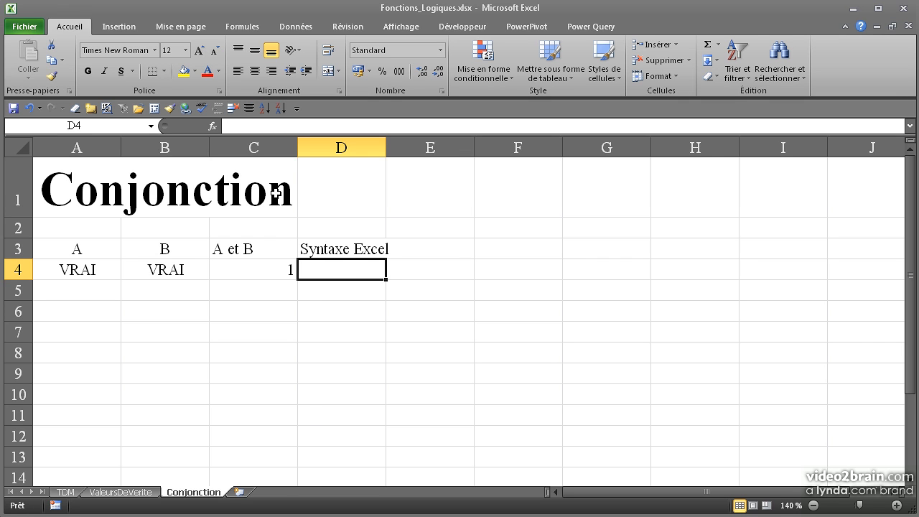
# - Insert the logical function ET in D4 with A4 as Valeur_logique1 and B4 as Valeur_logique2
pyautogui.click(212, 126)
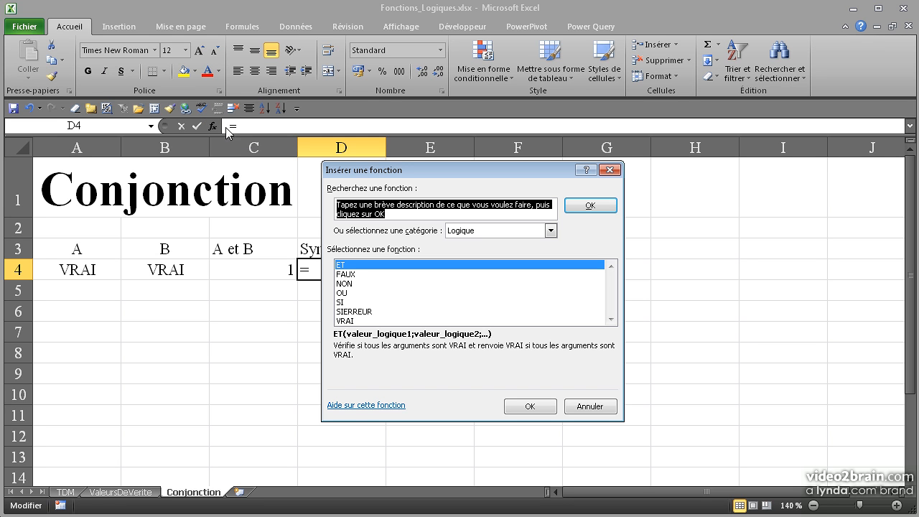
pyautogui.doubleClick(343, 270)
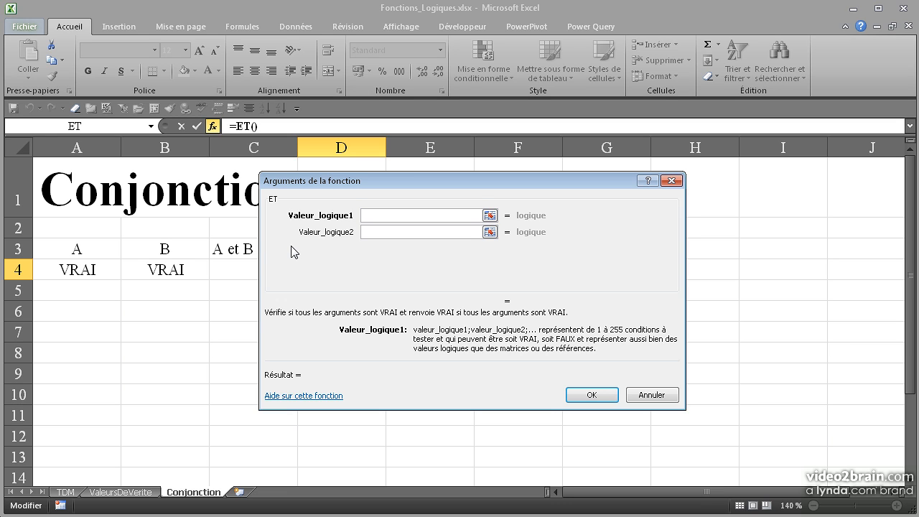
pyautogui.moveTo(332, 184); pyautogui.dragTo(417, 201)
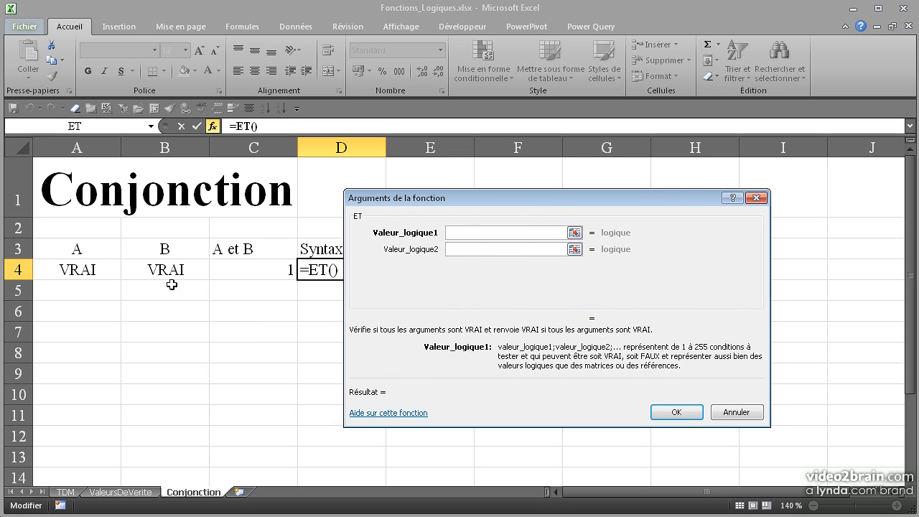
pyautogui.click(85, 270)
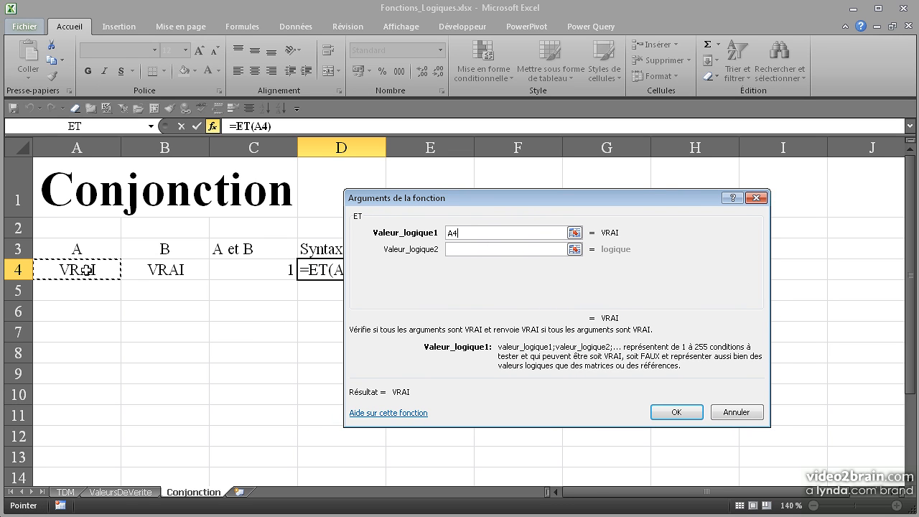
pyautogui.click(459, 249)
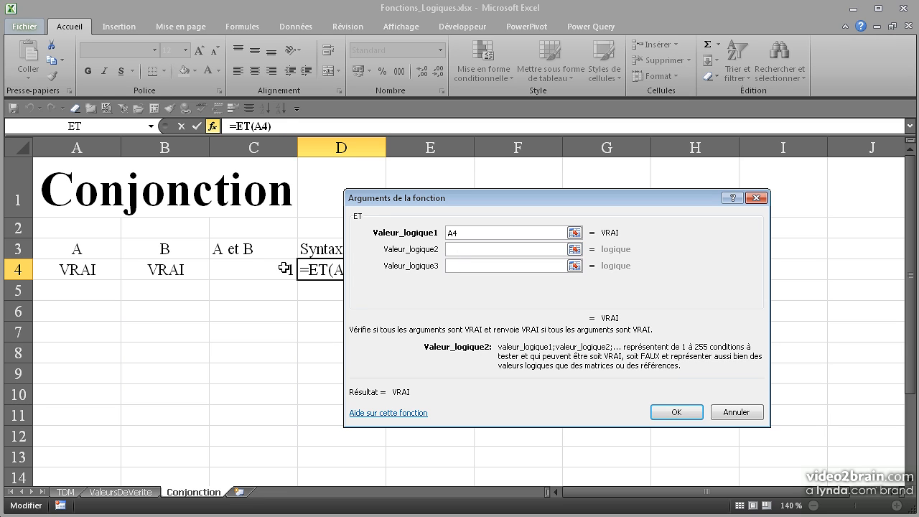
pyautogui.click(175, 271)
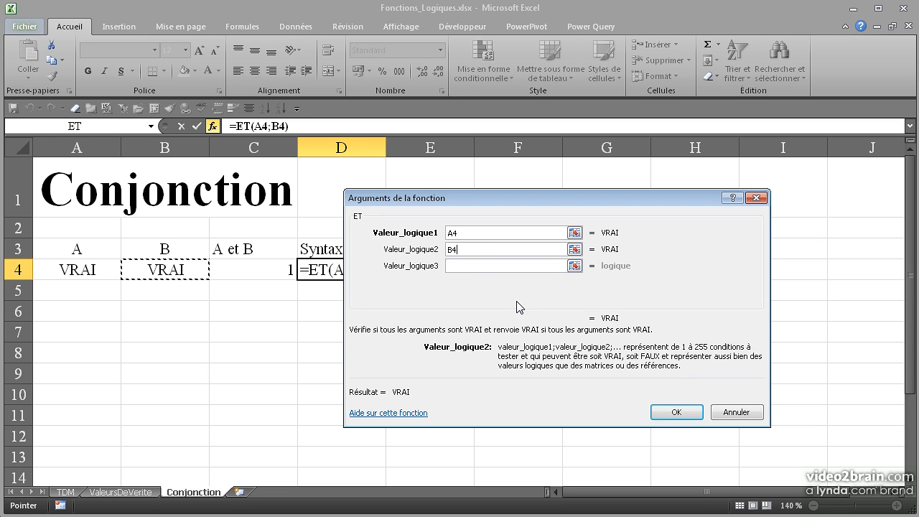
pyautogui.click(666, 409)
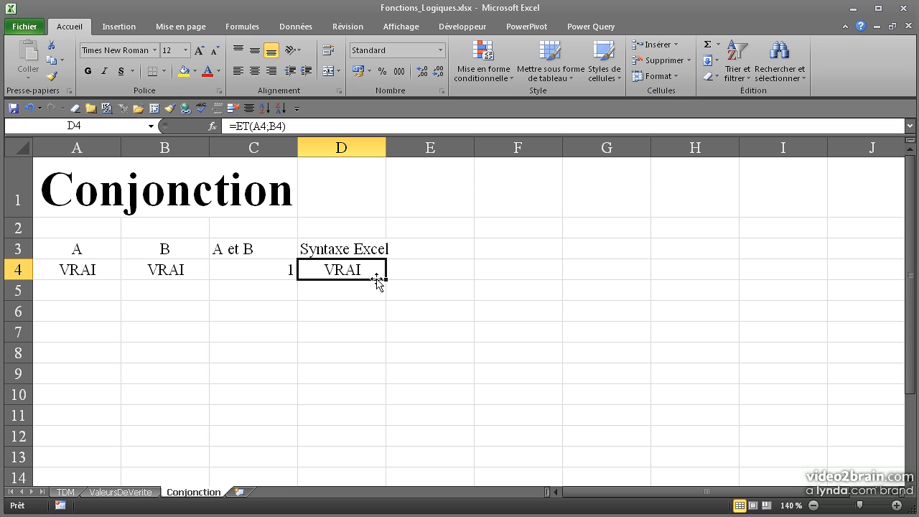
# - Enter the logical value FAUX in both A5 and B5 as the second truth-table row
pyautogui.click(101, 287)
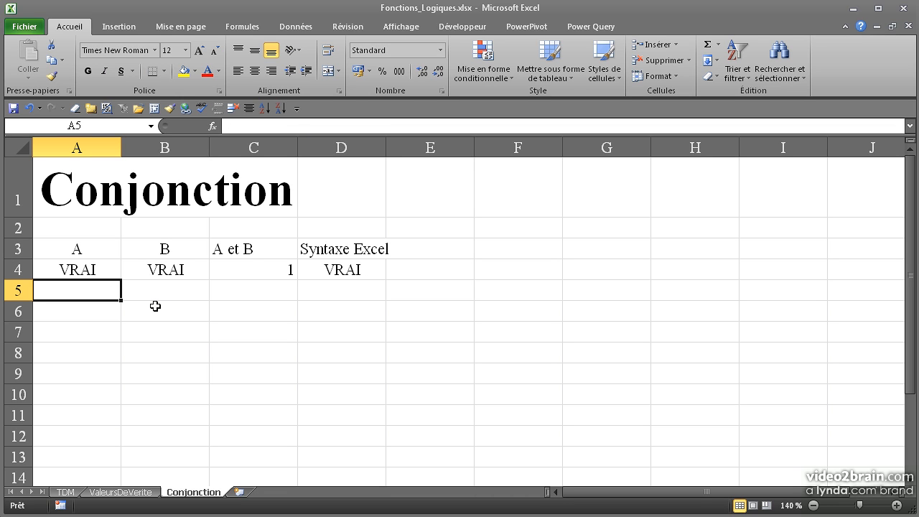
pyautogui.write('FAUX')
pyautogui.press('Tab')
pyautogui.write('FAUX')
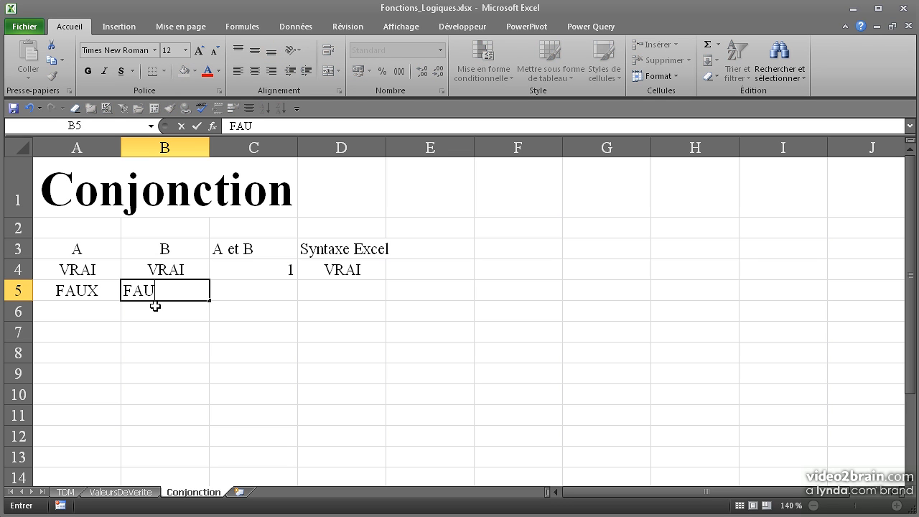
pyautogui.press('Tab')
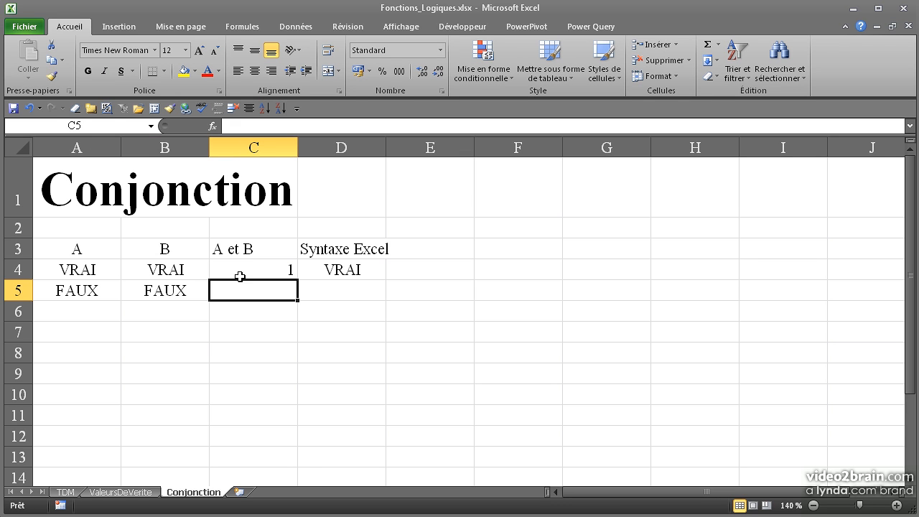
# - Fill the product formula in C4 and the ET formula in D4 down to row 5
pyautogui.click(279, 271)
pyautogui.moveTo(296, 281); pyautogui.dragTo(298, 300)
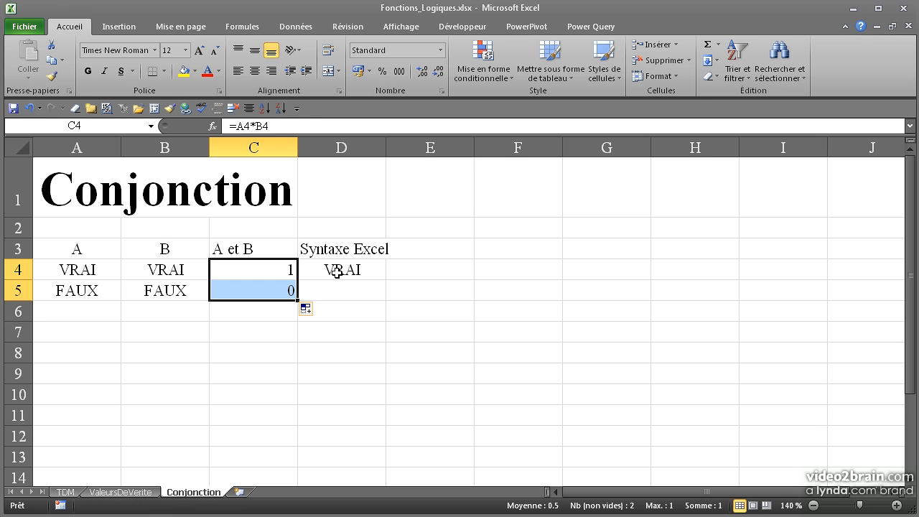
pyautogui.click(331, 273)
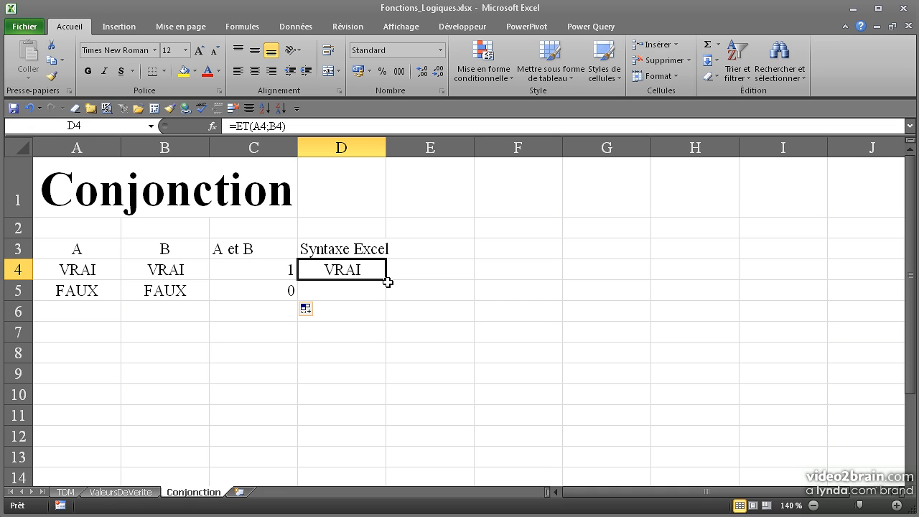
pyautogui.moveTo(387, 282); pyautogui.dragTo(386, 295)
pyautogui.click(355, 289)
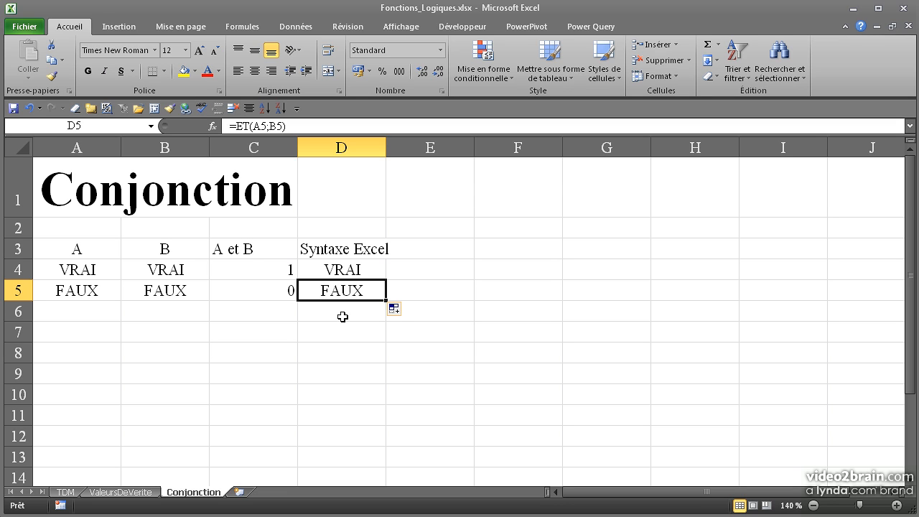
# - Enter the logical value VRAI in A6 and FAUX in B6 as the third truth-table row
pyautogui.click(102, 312)
pyautogui.write('VRAI')
pyautogui.press('Tab')
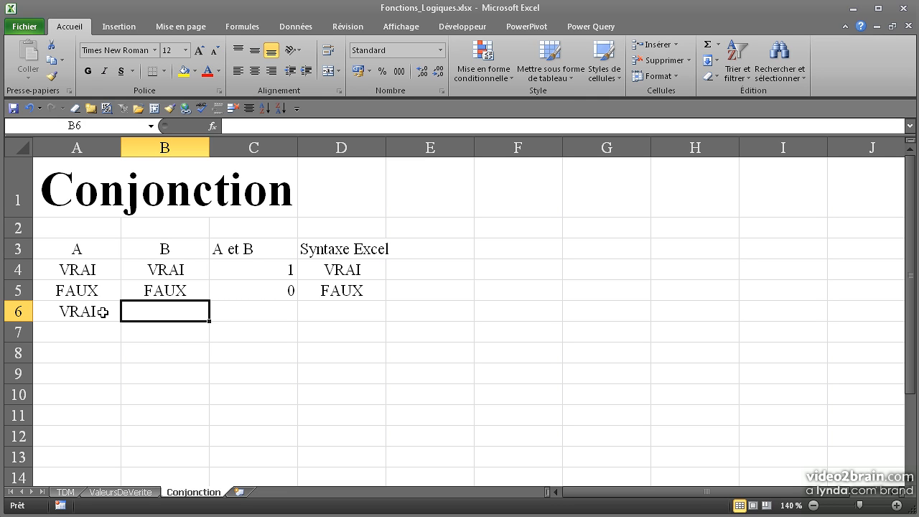
pyautogui.write('FAUX')
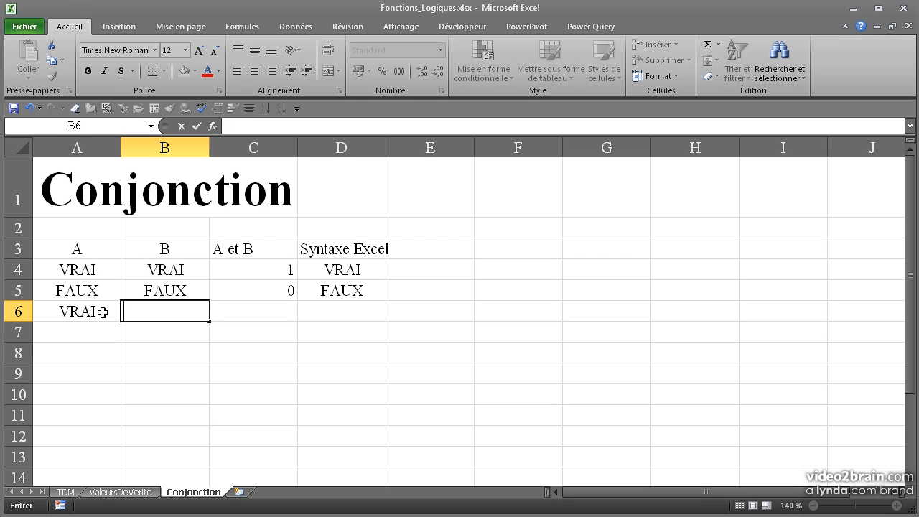
pyautogui.press('Tab')
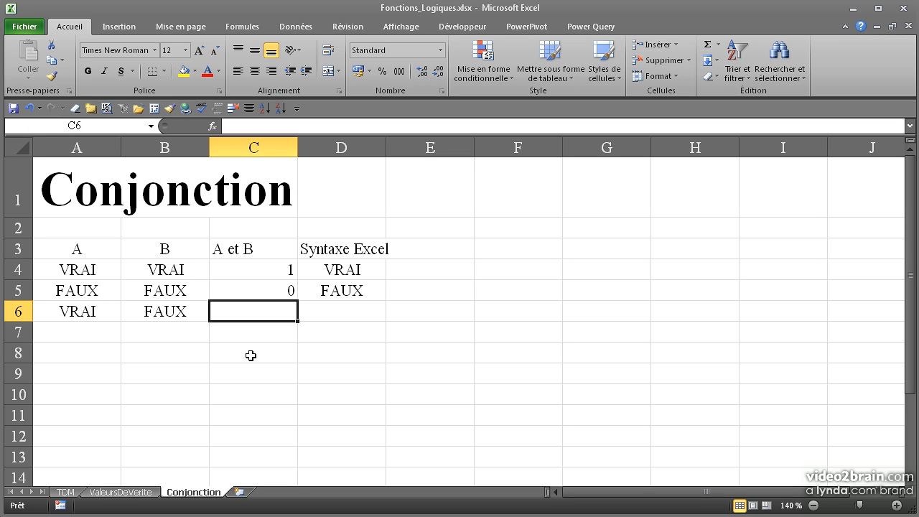
# - Fill the product formula in C5 and the ET formula in D5 down to row 6, and check the cell references in D6
pyautogui.click(280, 290)
pyautogui.moveTo(297, 300); pyautogui.dragTo(299, 316)
pyautogui.click(323, 311)
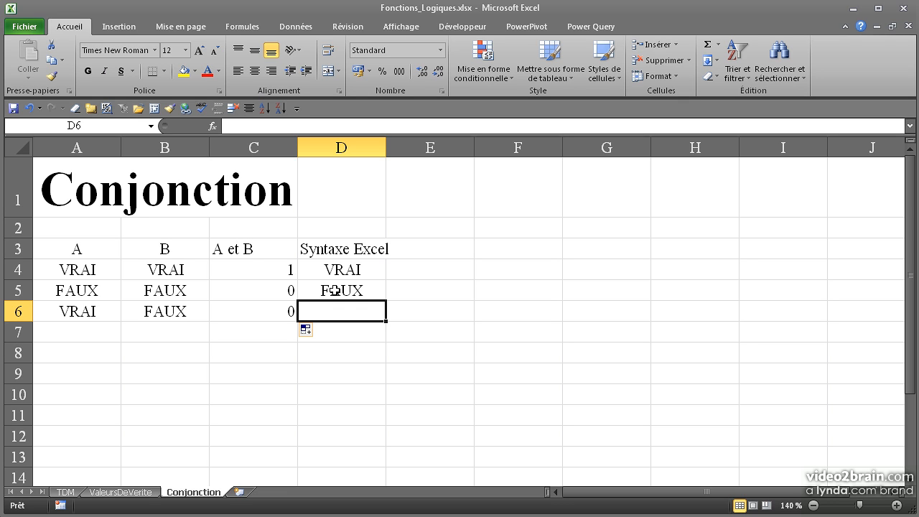
pyautogui.click(334, 290)
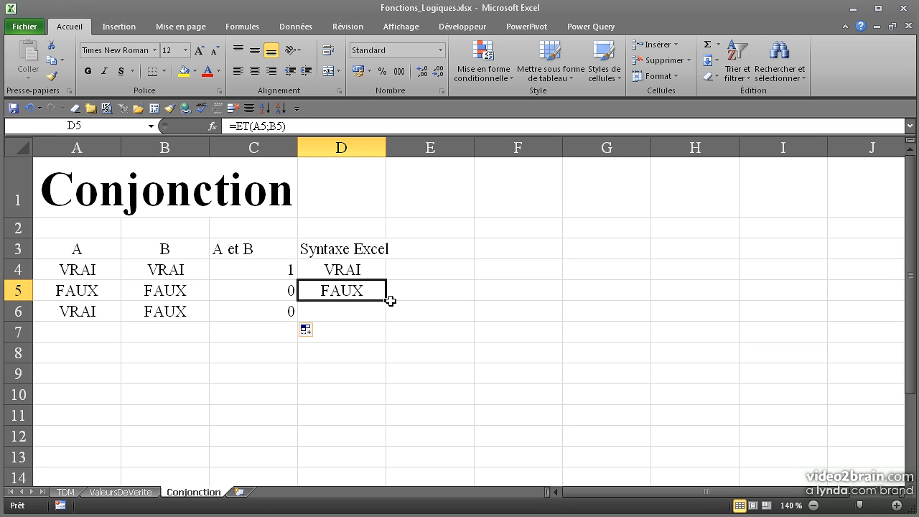
pyautogui.moveTo(386, 308); pyautogui.dragTo(366, 323)
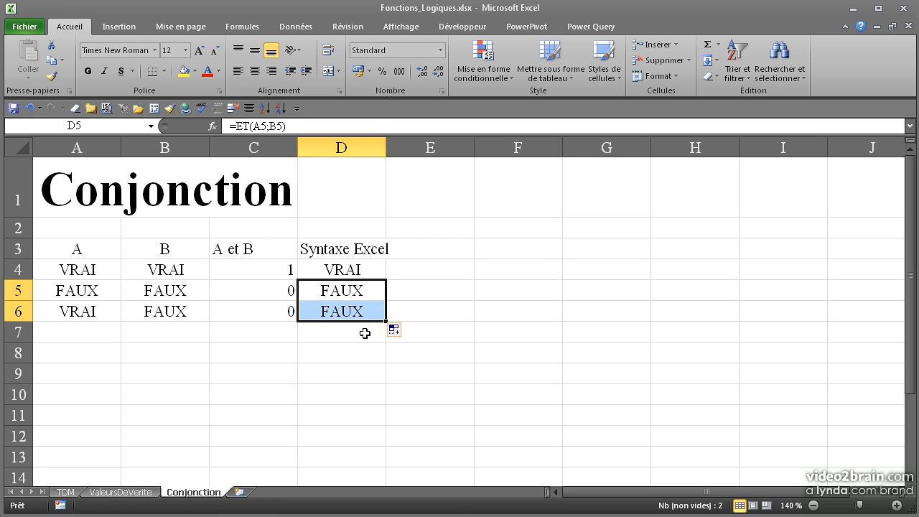
pyautogui.click(365, 333)
pyautogui.click(361, 311)
pyautogui.doubleClick(363, 311)
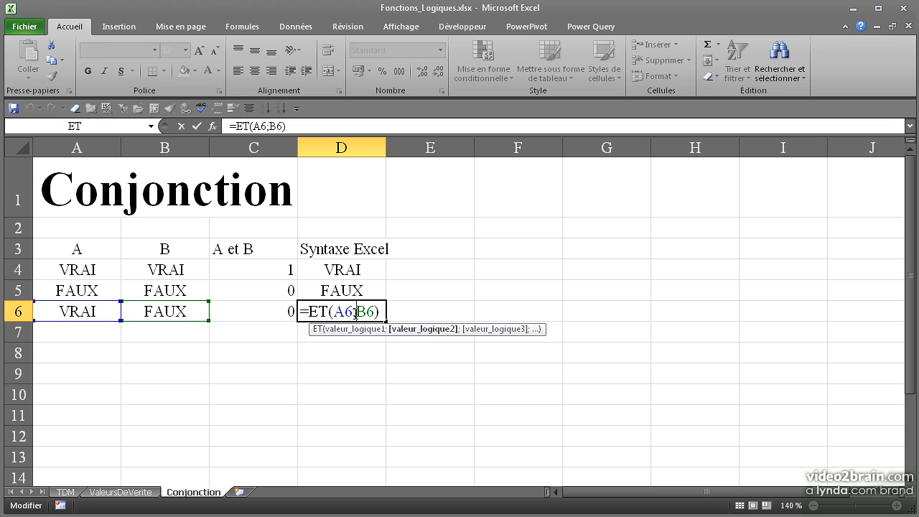
pyautogui.press('Return')
pyautogui.click(362, 311)
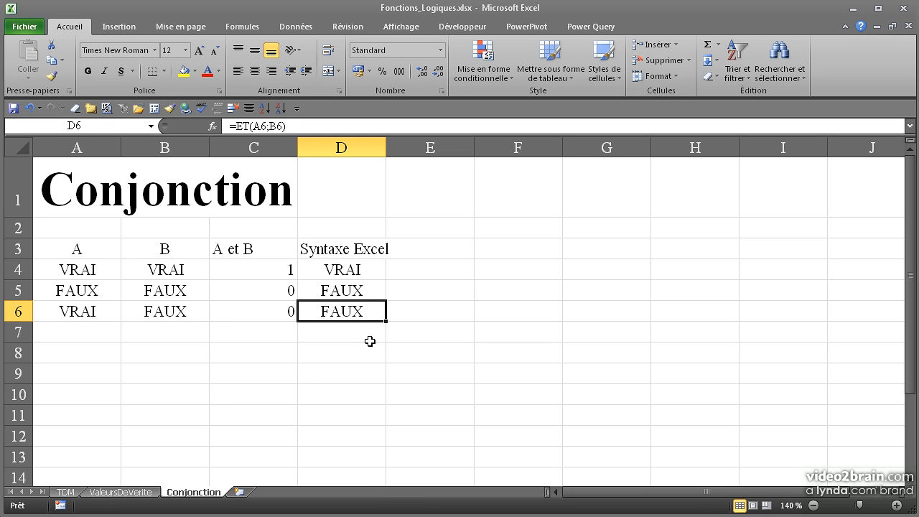
# - Enter FAUX in A7 and VRAI in B7 as the fourth truth-table row, and fill the product and ET formulas down to row 7
pyautogui.click(106, 332)
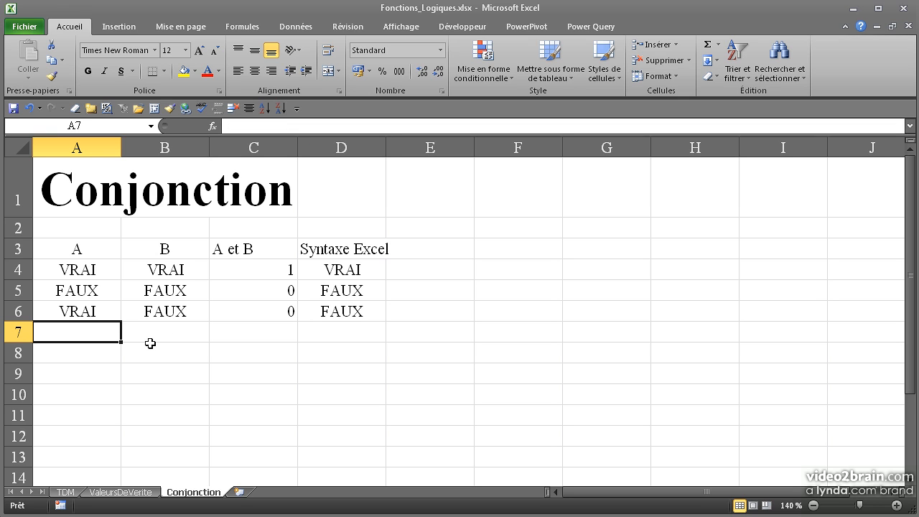
pyautogui.write('FAUX')
pyautogui.press('Tab')
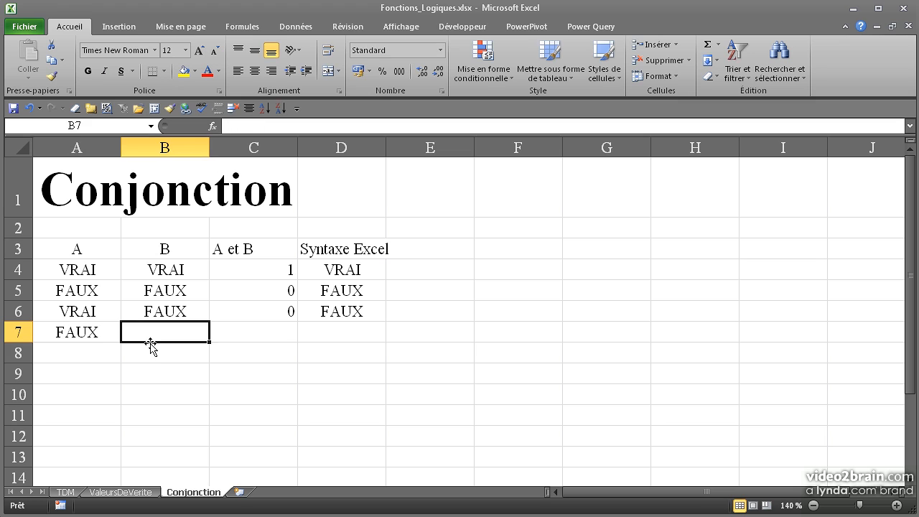
pyautogui.write('VR')
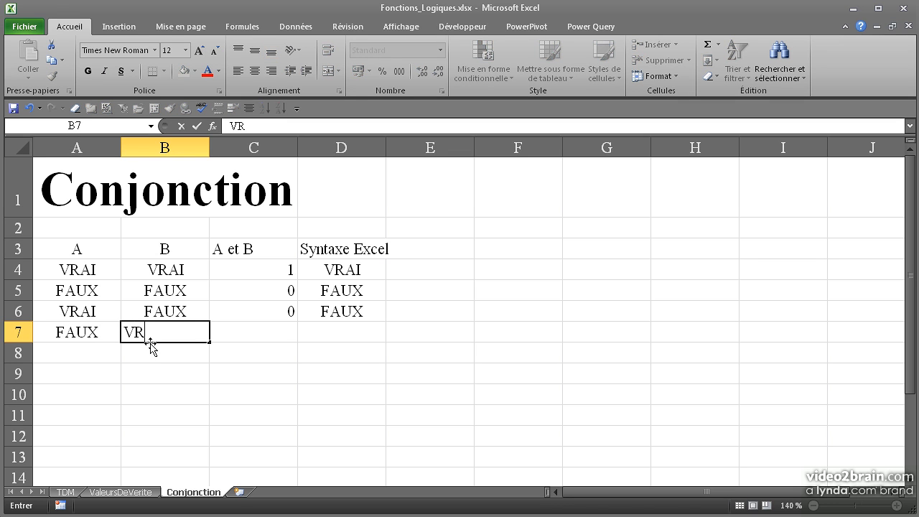
pyautogui.write('AI')
pyautogui.press('Tab')
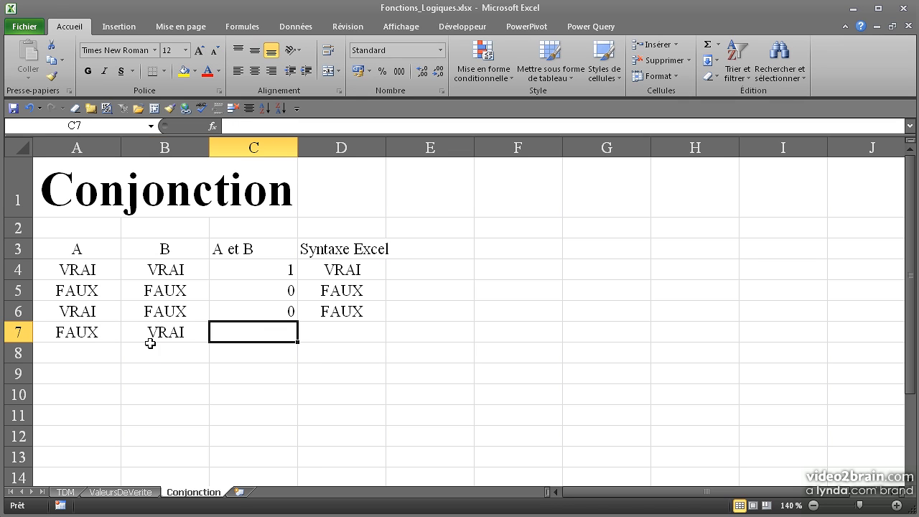
pyautogui.moveTo(87, 311); pyautogui.dragTo(142, 310)
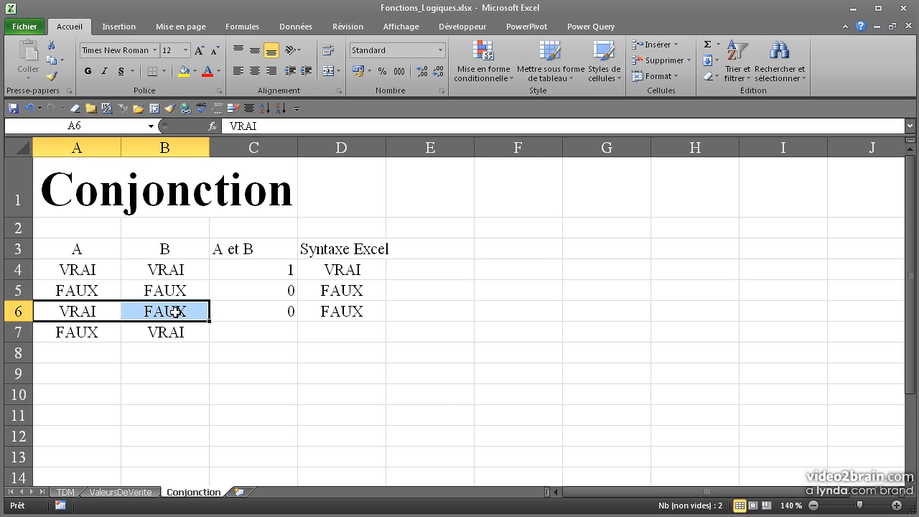
pyautogui.moveTo(257, 314); pyautogui.dragTo(381, 338)
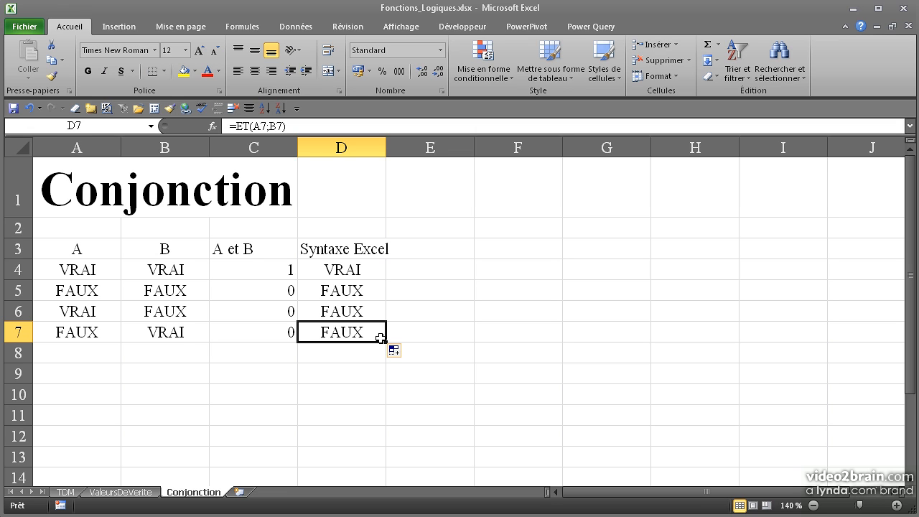
# - Append "(ET)" to the sheet title in A1 so it reads "Conjonction (ET)"
pyautogui.doubleClick(266, 189)
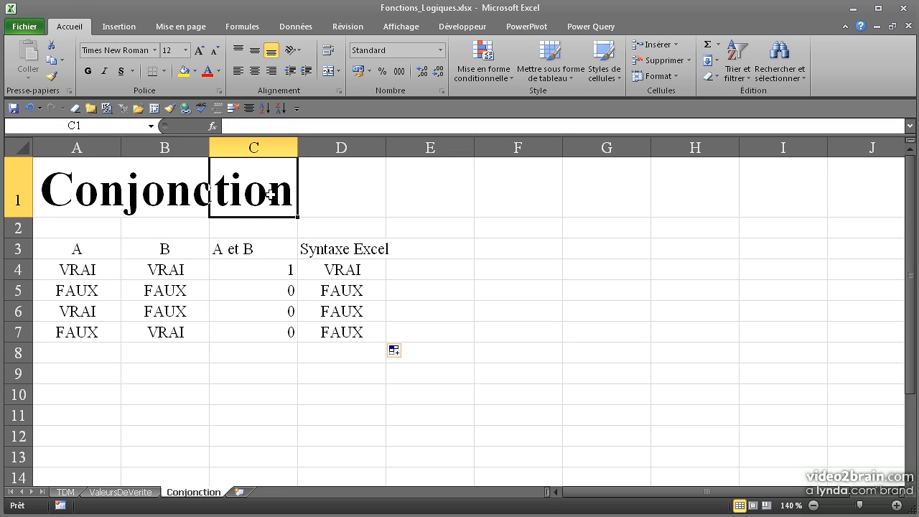
pyautogui.doubleClick(170, 201)
pyautogui.click(74, 188)
pyautogui.click(338, 125)
pyautogui.write('(ET)')
pyautogui.press('Return')
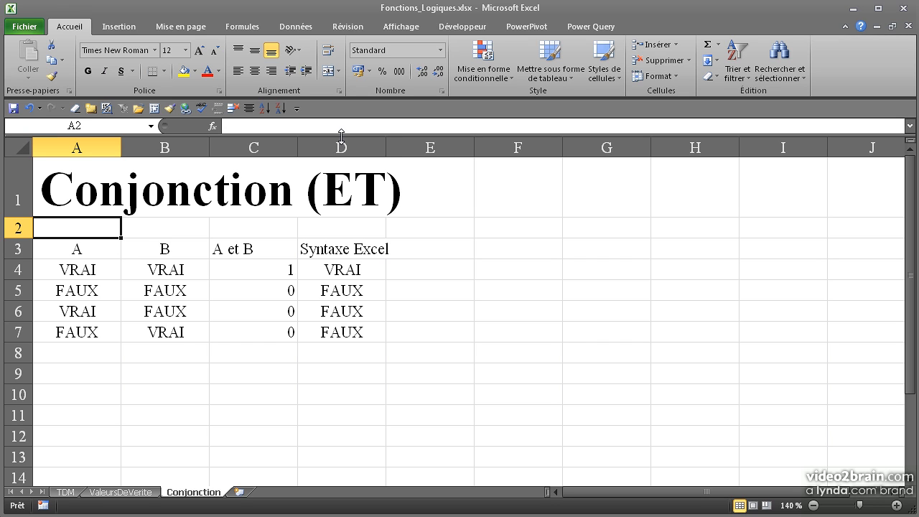
# - Enter the heading "Table de vérité" in cell A9 below the completed table
pyautogui.moveTo(90, 244); pyautogui.dragTo(308, 326)
pyautogui.click(95, 375)
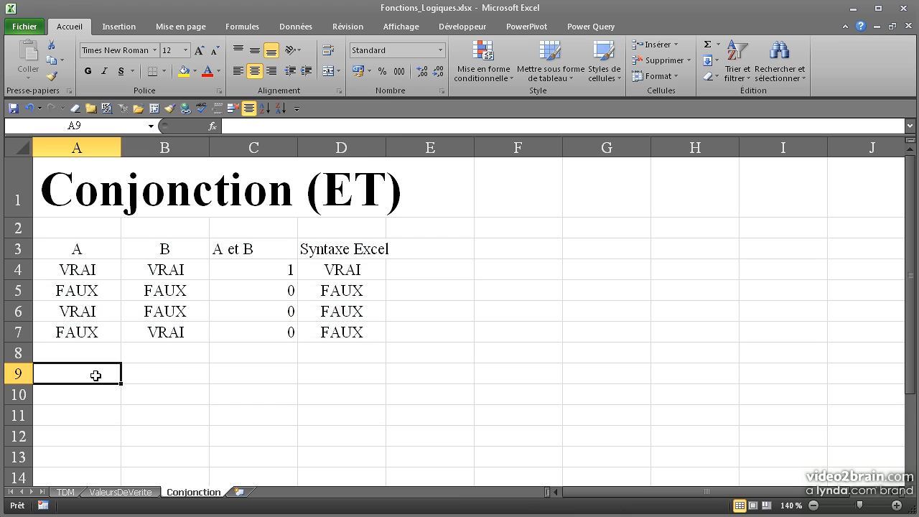
pyautogui.write('Table de vérité')
pyautogui.press('Return')
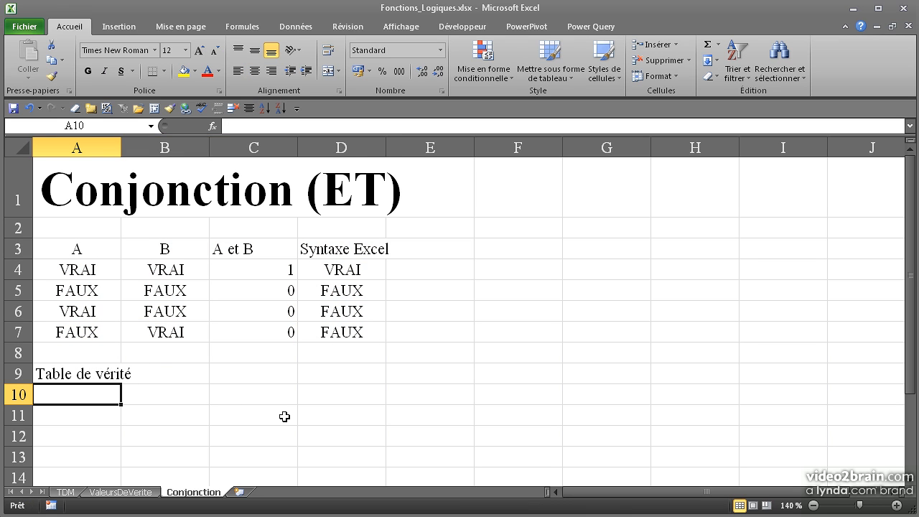